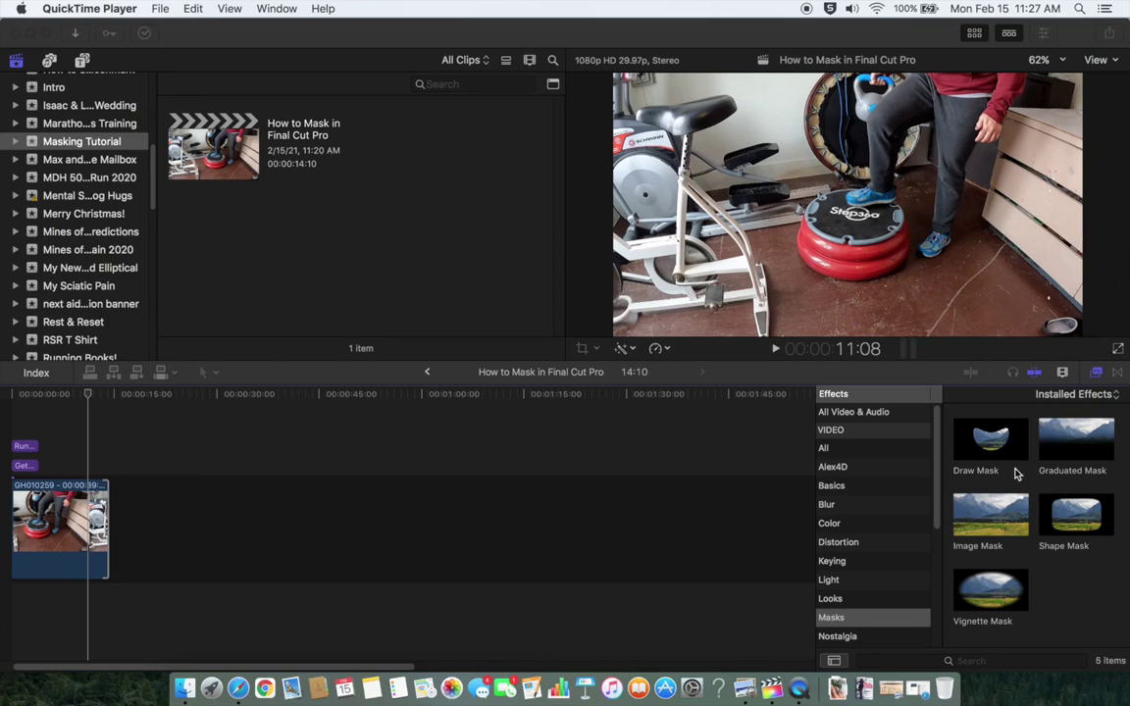
Bring Final Cut Pro forward, then close and reopen the Effects browser on the Masks effects.
click(816, 391)
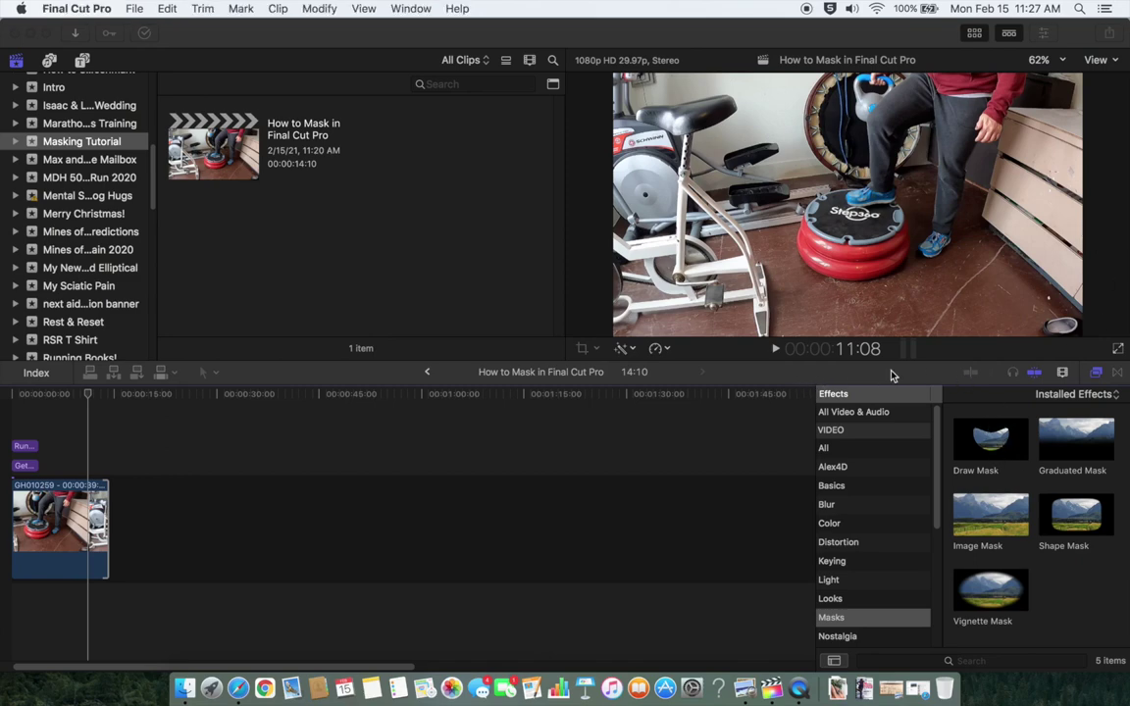
click(1097, 373)
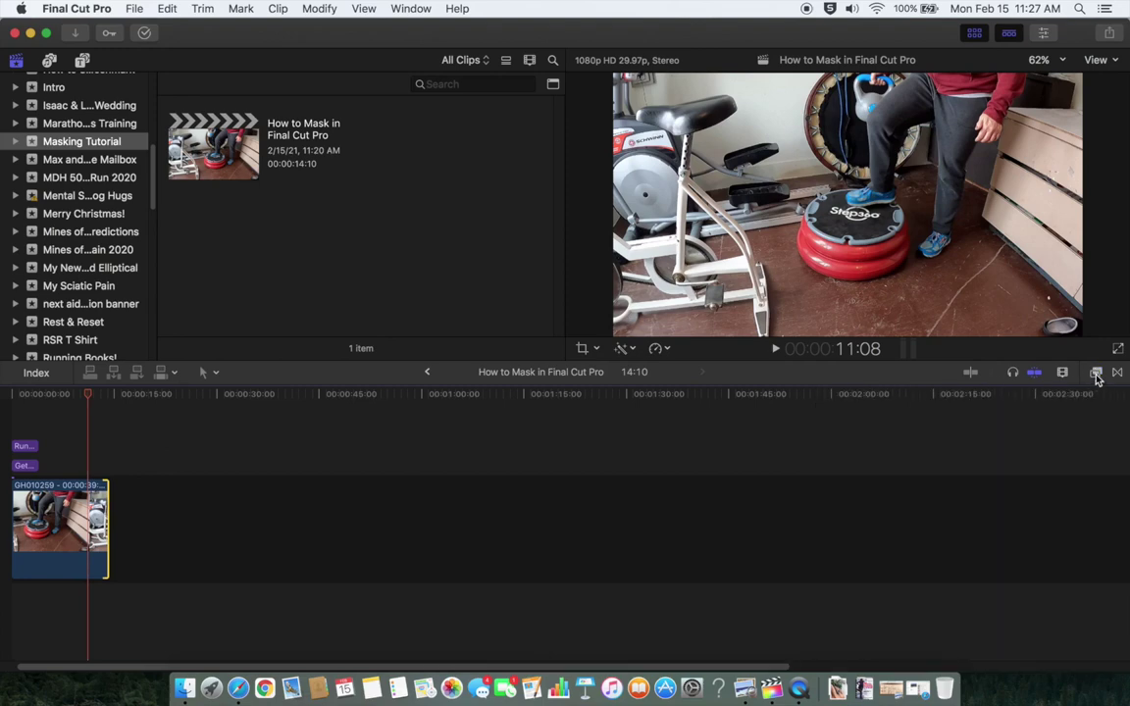
click(1097, 373)
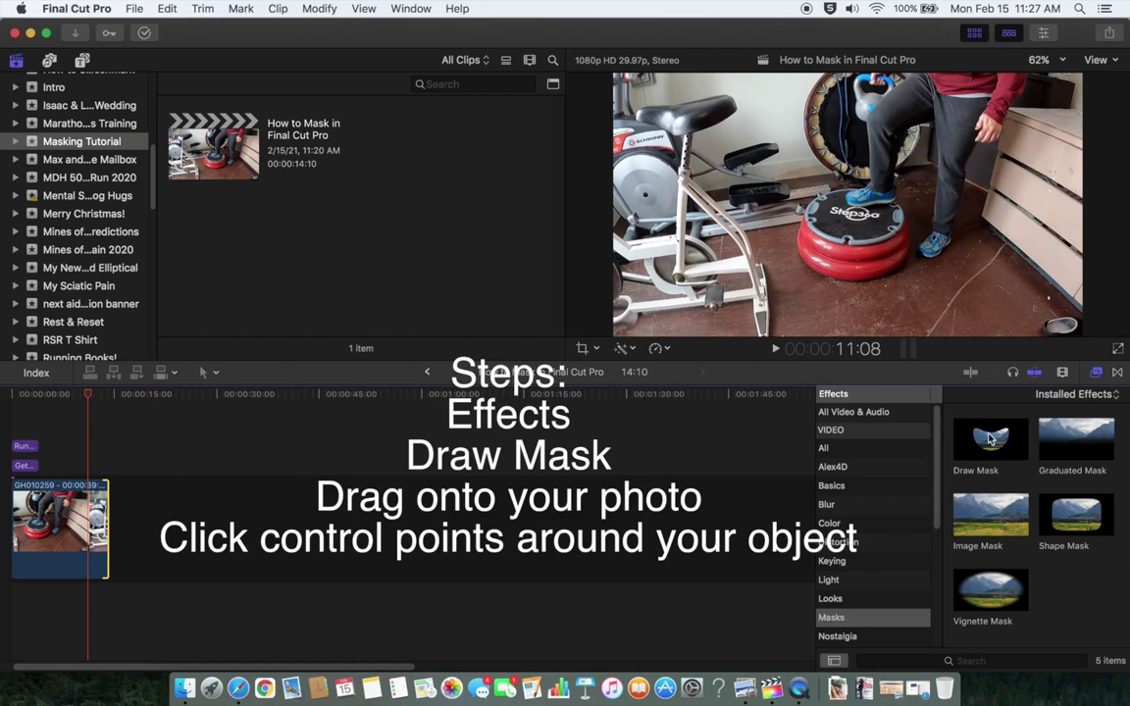
Drag the Draw Mask effect onto the person-on-stepper clip in the timeline.
drag(994, 443, 59, 530)
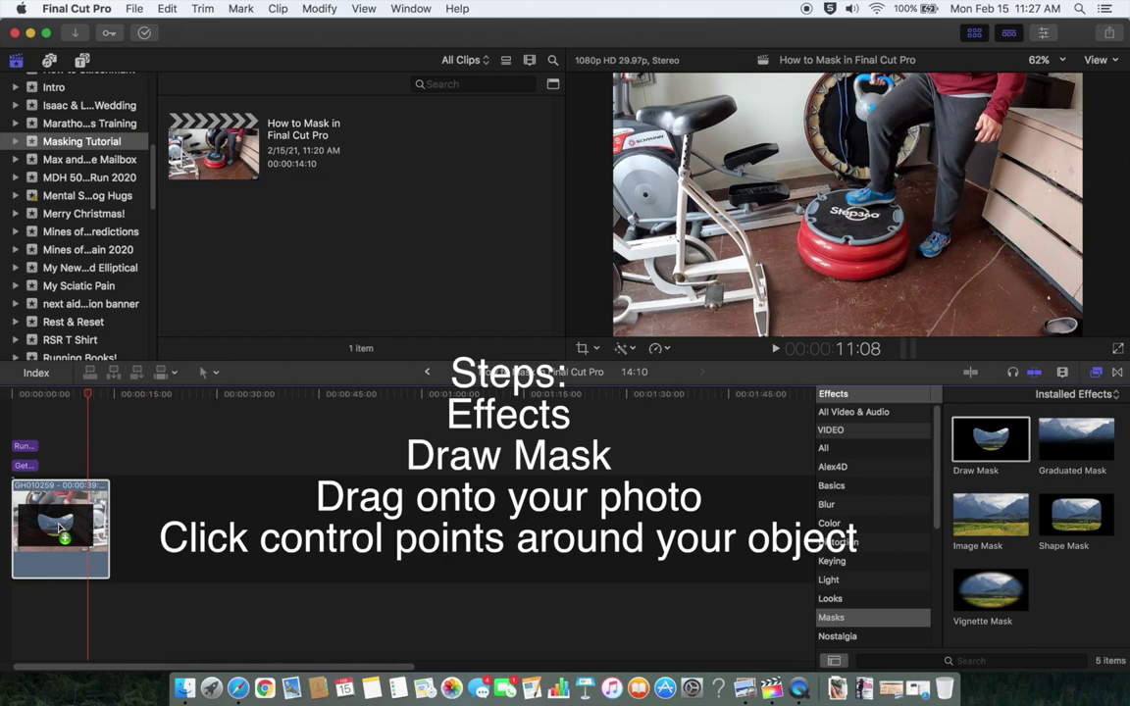
drag(59, 530, 61, 532)
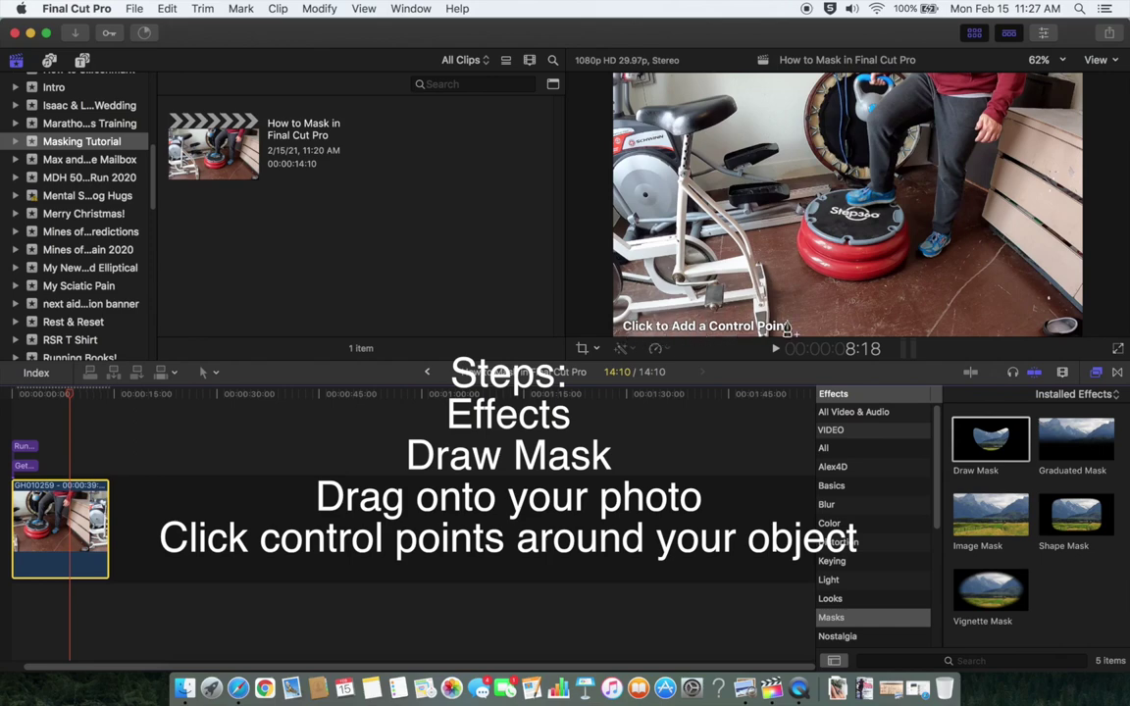
Zoom the viewer to 100%, pan to the seat area, and place the first mask point on the leg.
click(1045, 61)
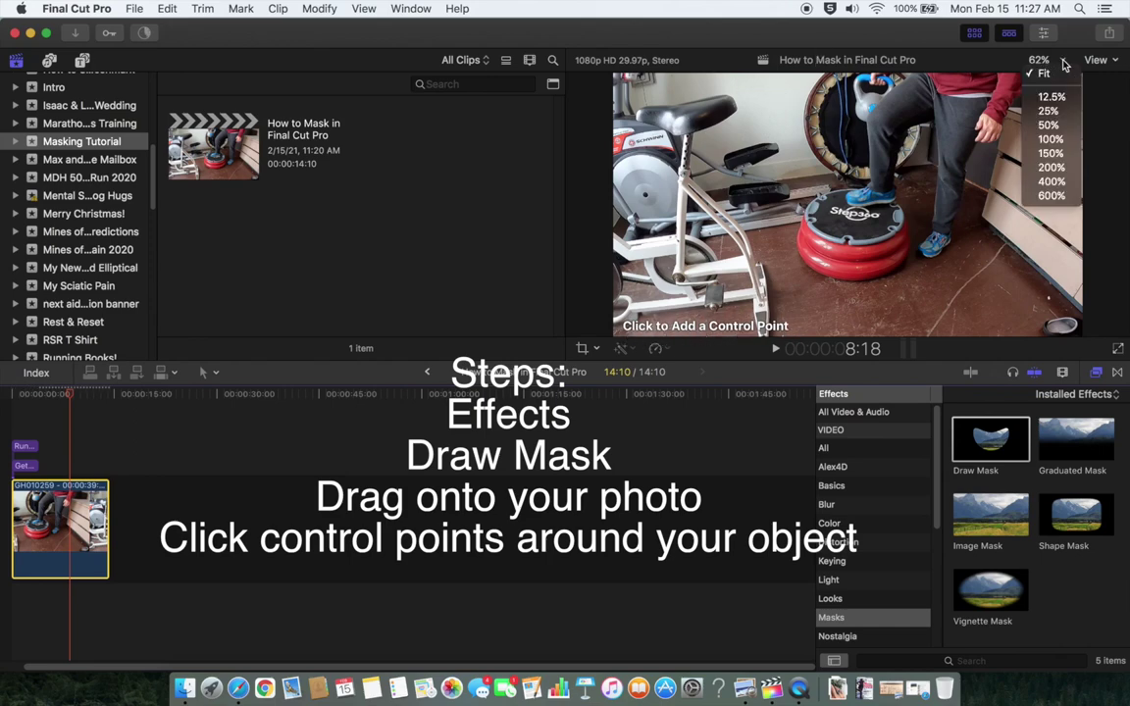
click(1051, 139)
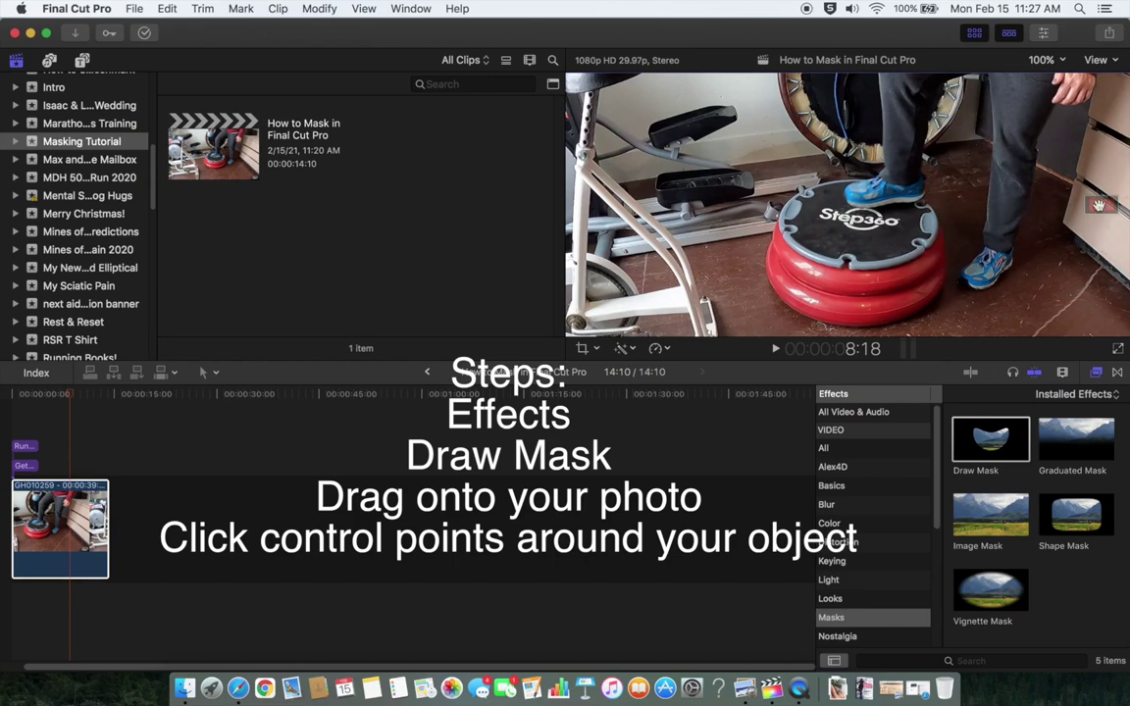
scroll(991, 182, down, 4)
scroll(1097, 211, up, 4)
scroll(1093, 206, up, 2)
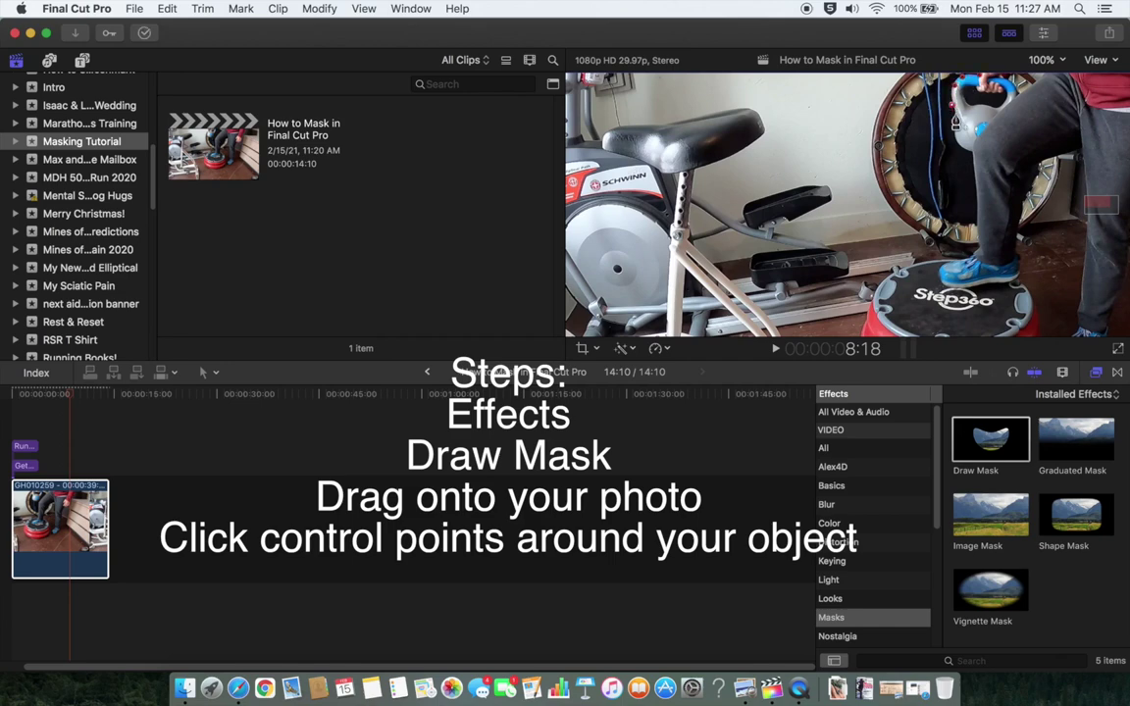
click(954, 122)
Add mask points down the left leg's outer edge.
click(944, 147)
click(940, 177)
click(948, 208)
click(966, 238)
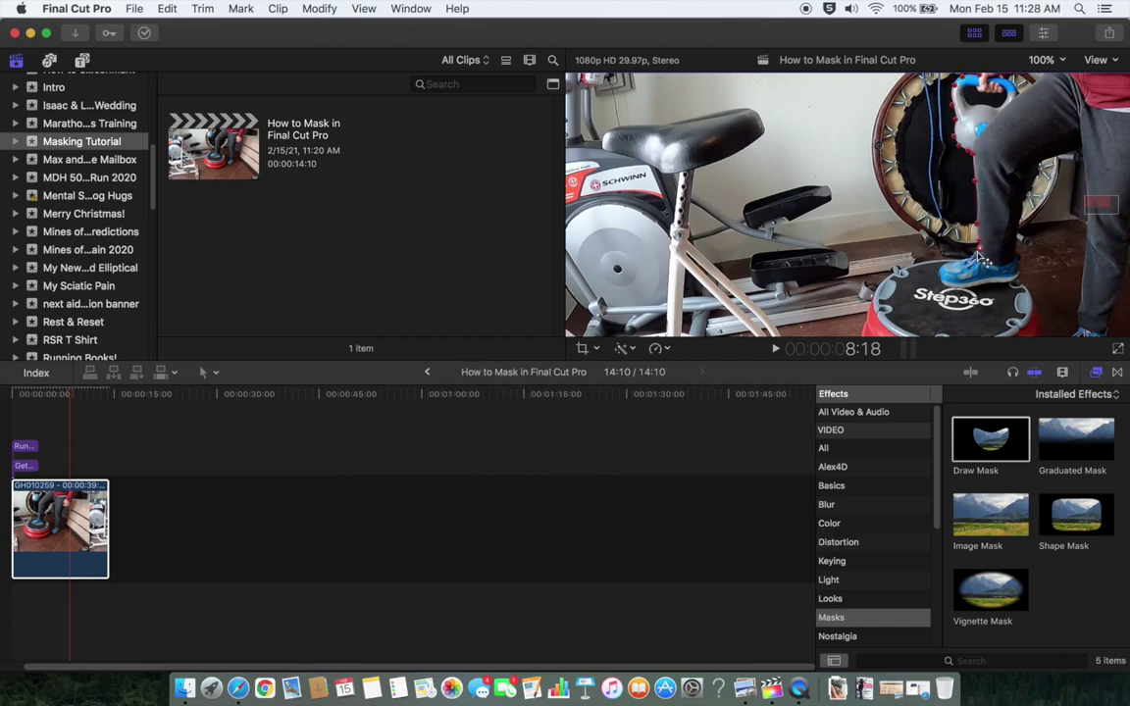
Trace mask points around the Step360's left side and bottom edge toward its right side.
scroll(783, 287, down, 3)
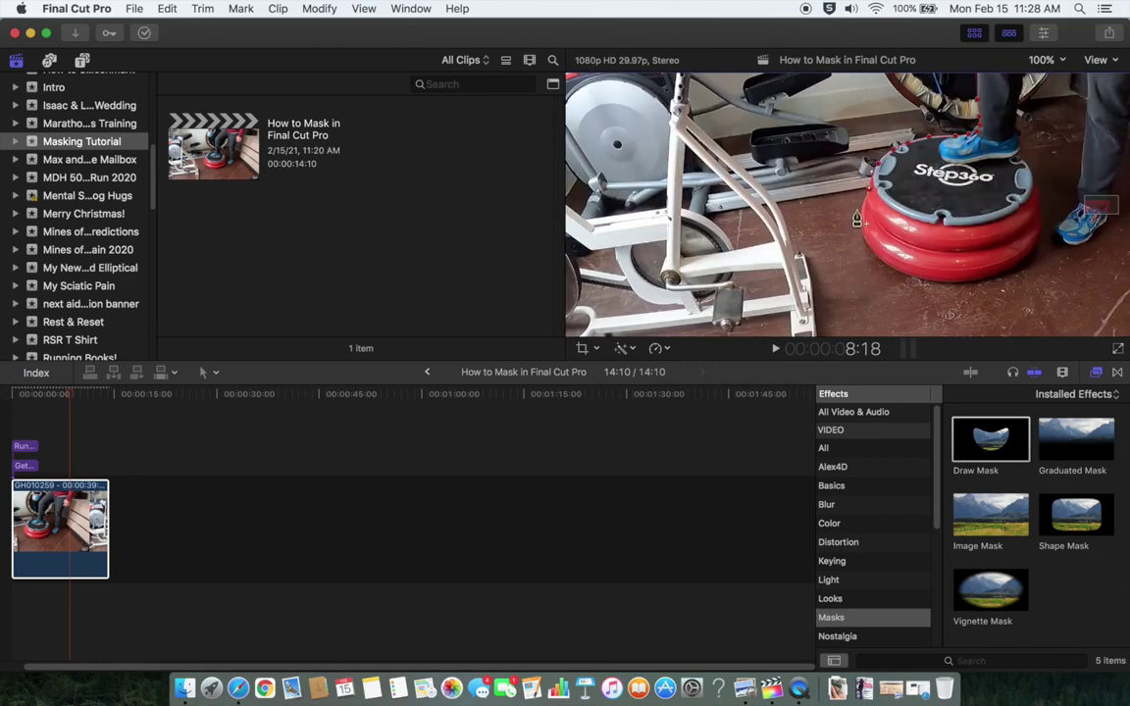
click(864, 211)
click(868, 240)
click(888, 265)
click(942, 278)
click(1010, 265)
click(1038, 228)
Continue the mask down the right leg's outer edge to the shoe.
scroll(1020, 157, up, 2)
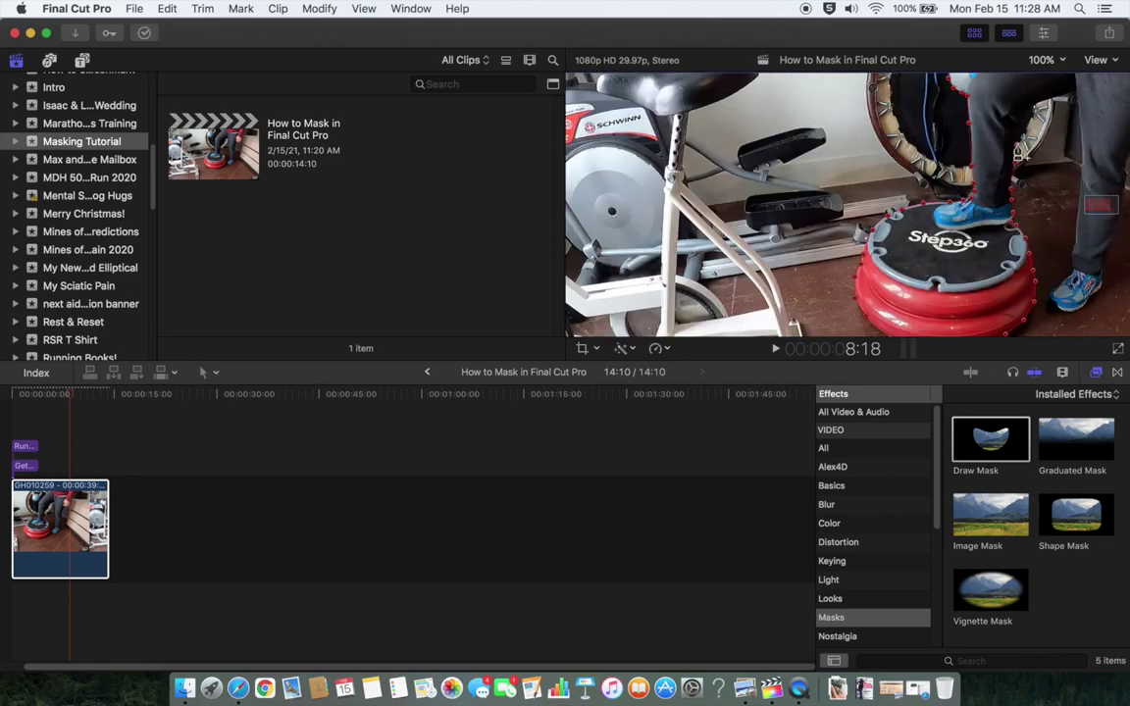
click(1076, 94)
click(1079, 149)
click(1075, 201)
click(1075, 235)
click(1064, 269)
click(1052, 292)
drag(1103, 204, 1109, 204)
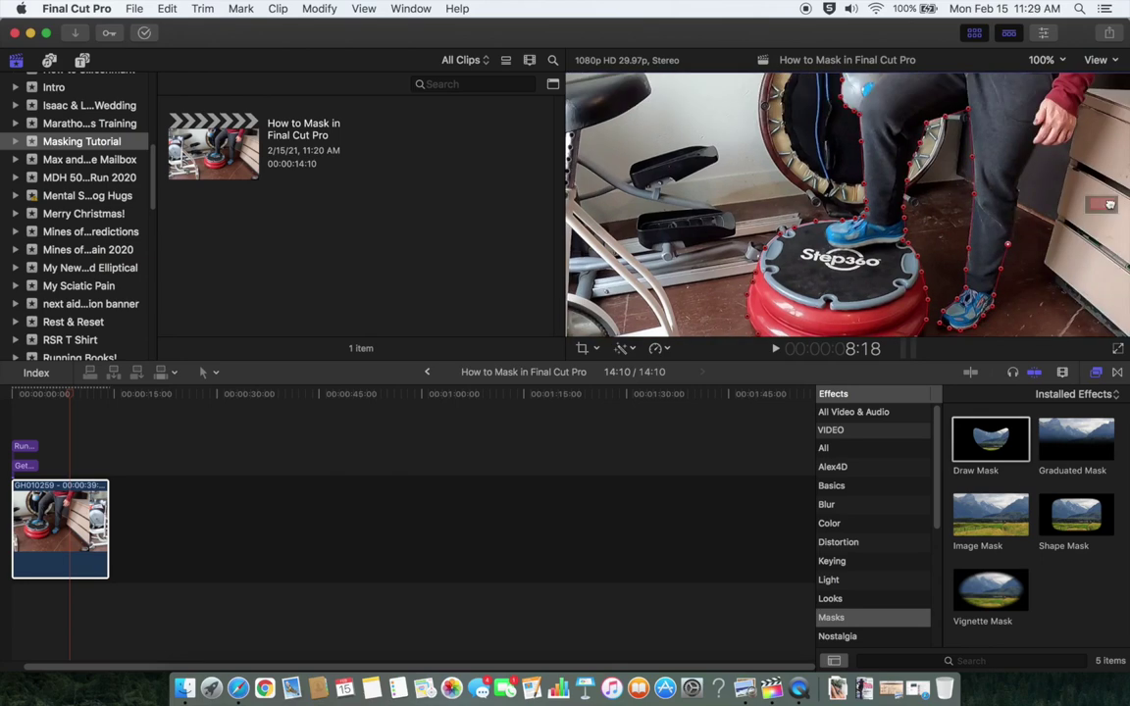
scroll(1109, 204, up, 1)
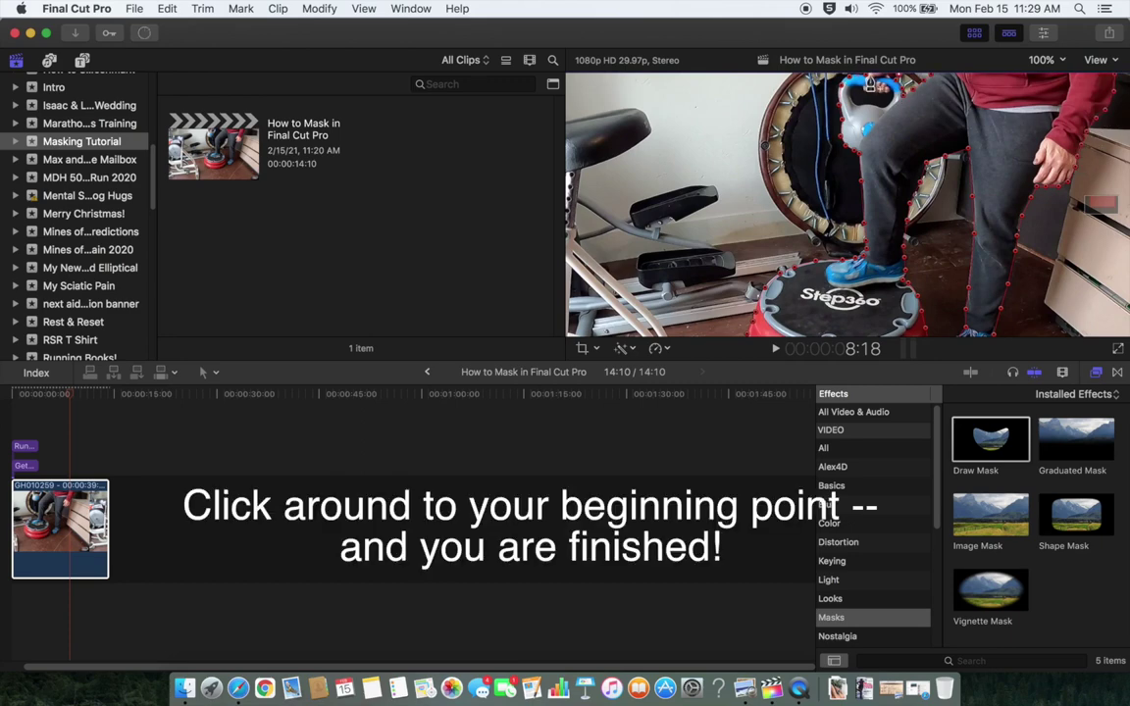
Close the mask at its starting point and adjust its feather in the Inspector.
click(869, 85)
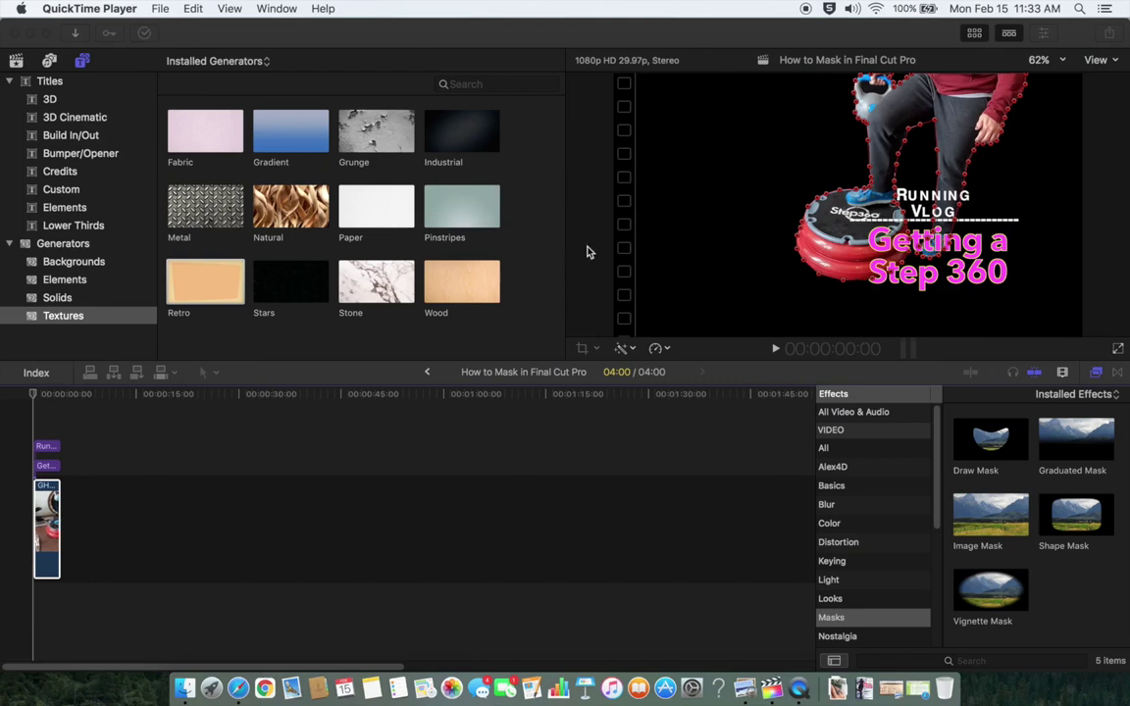
click(45, 525)
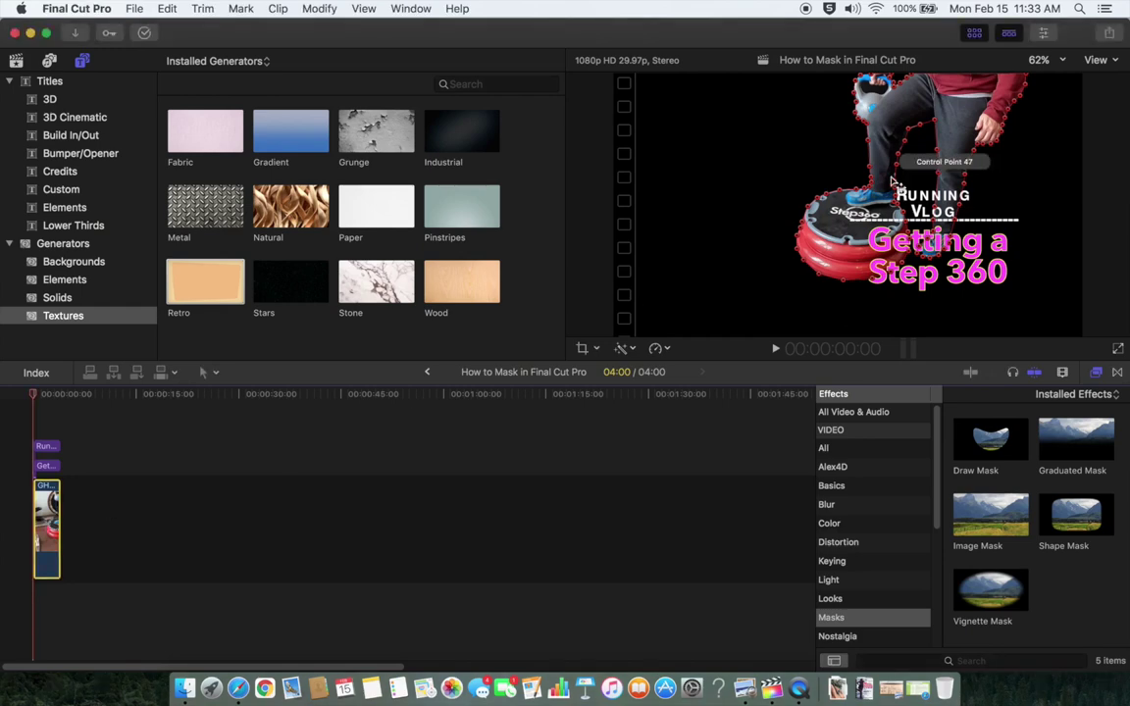
click(1045, 35)
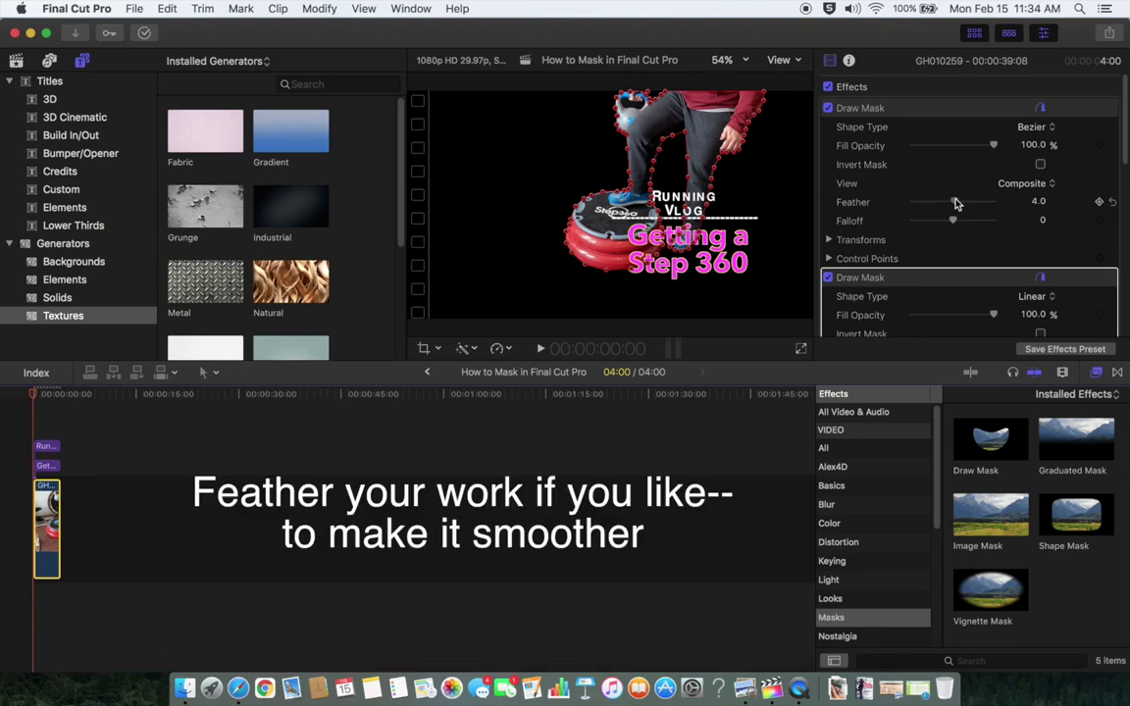
drag(956, 203, 995, 203)
drag(996, 203, 963, 202)
Zoom the viewer to 100% and set both Draw Mask feathers to -10.
click(726, 59)
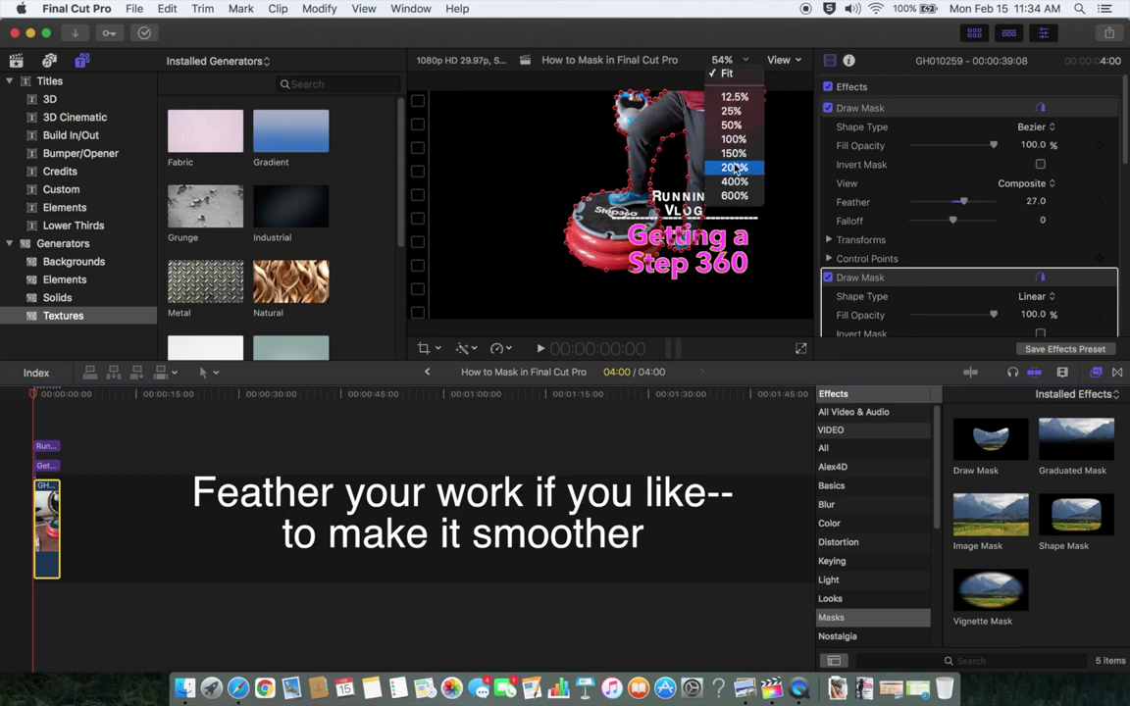
click(734, 139)
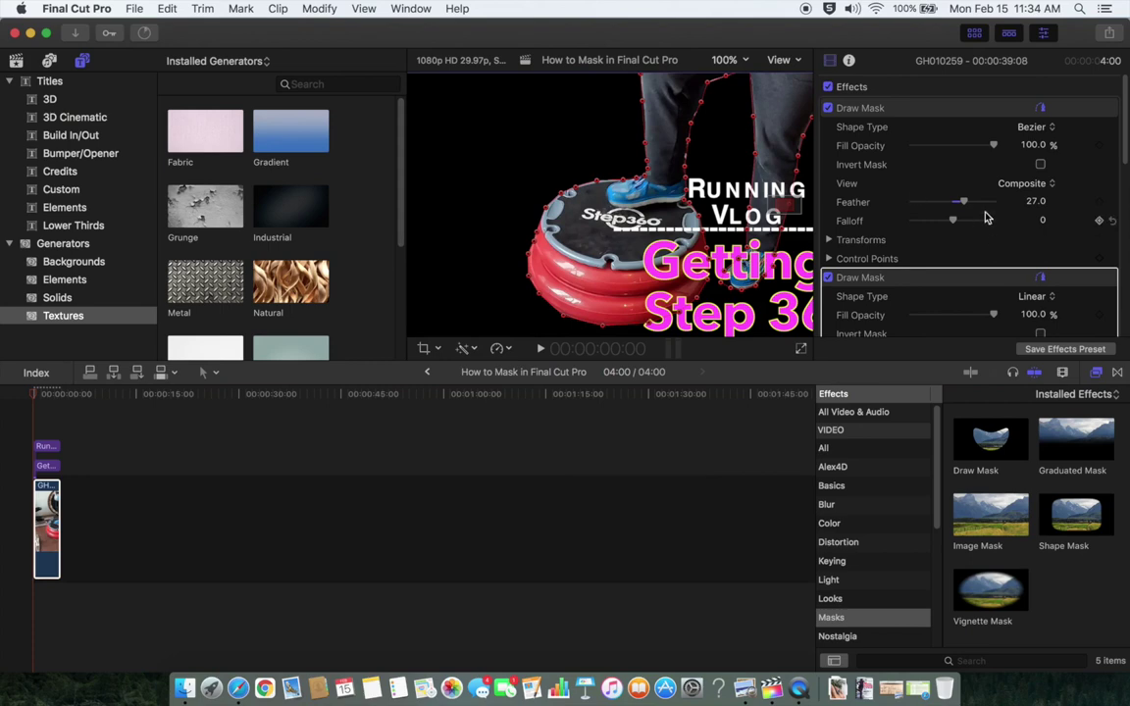
drag(964, 201, 925, 201)
scroll(949, 229, down, 3)
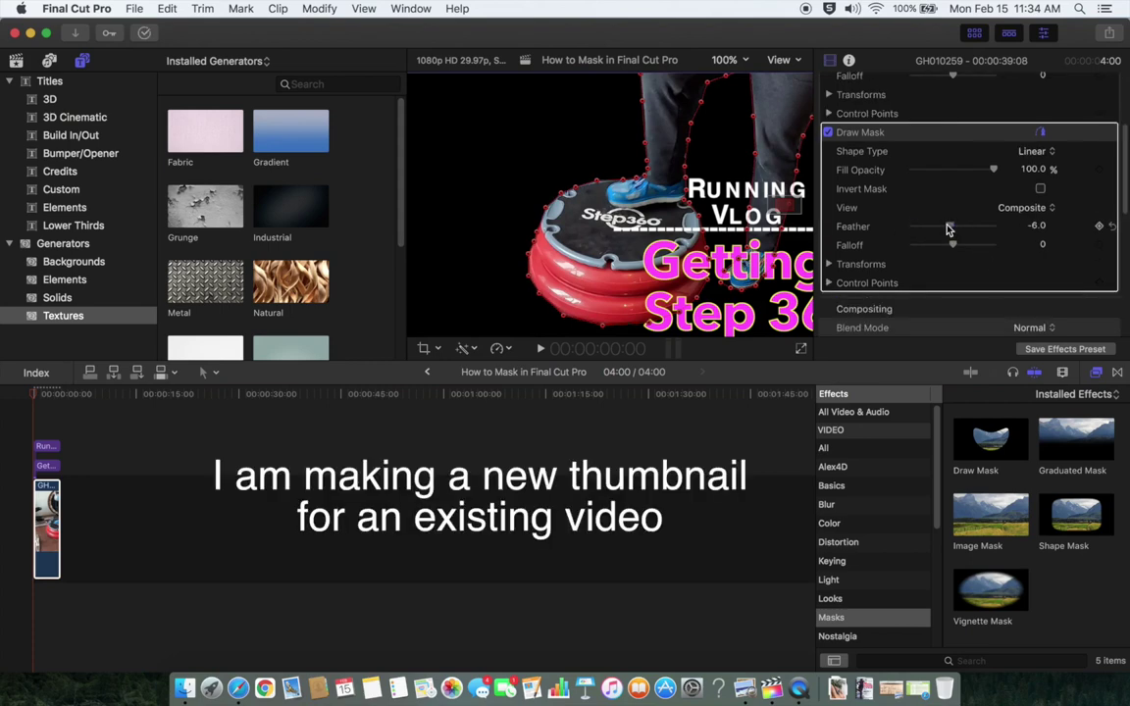
click(948, 227)
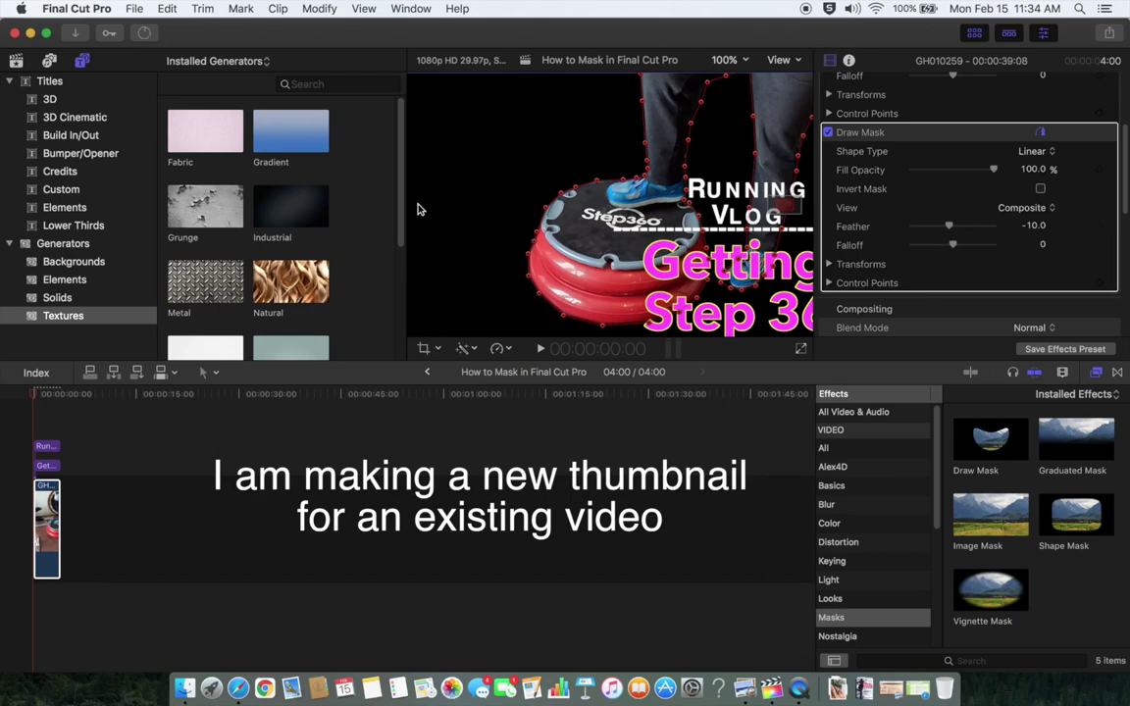
Hide the Inspector, add the Retro texture as background, and fit the viewer to the frame.
click(1043, 33)
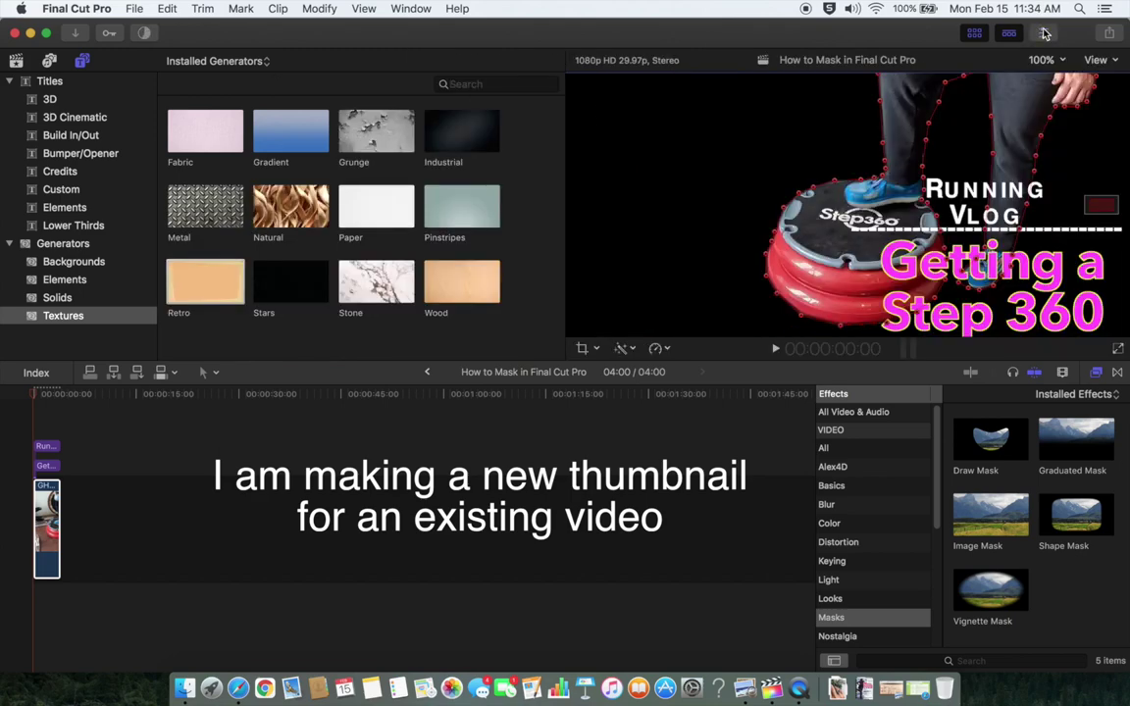
drag(175, 254, 36, 642)
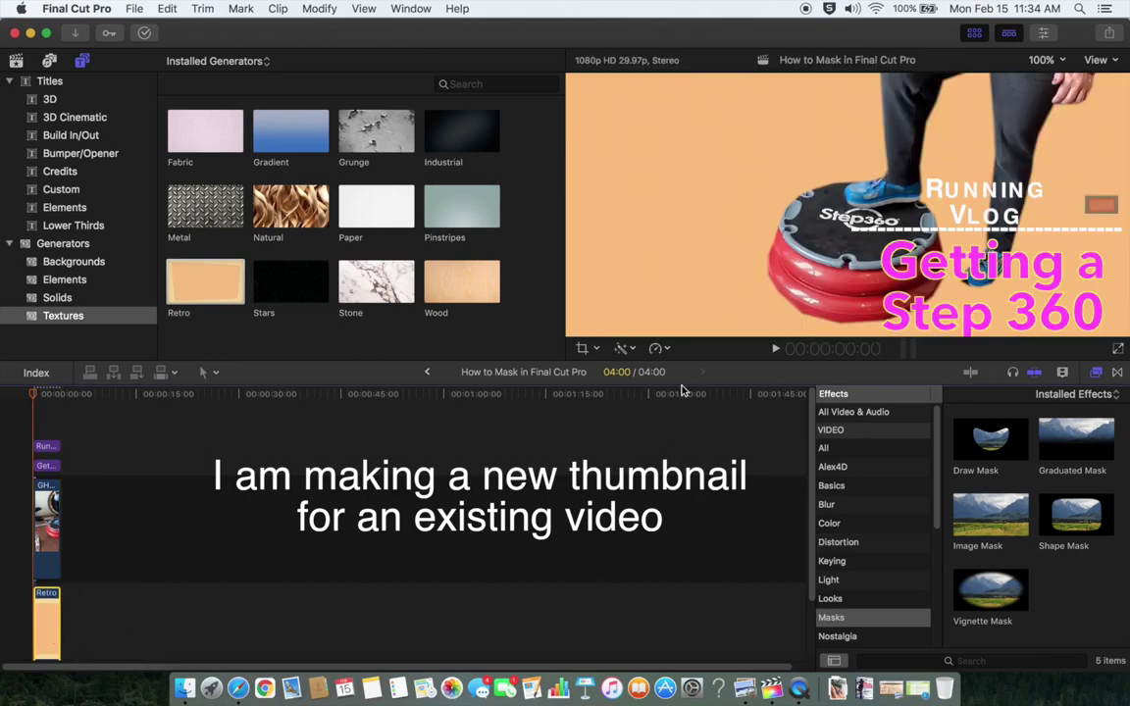
click(1046, 60)
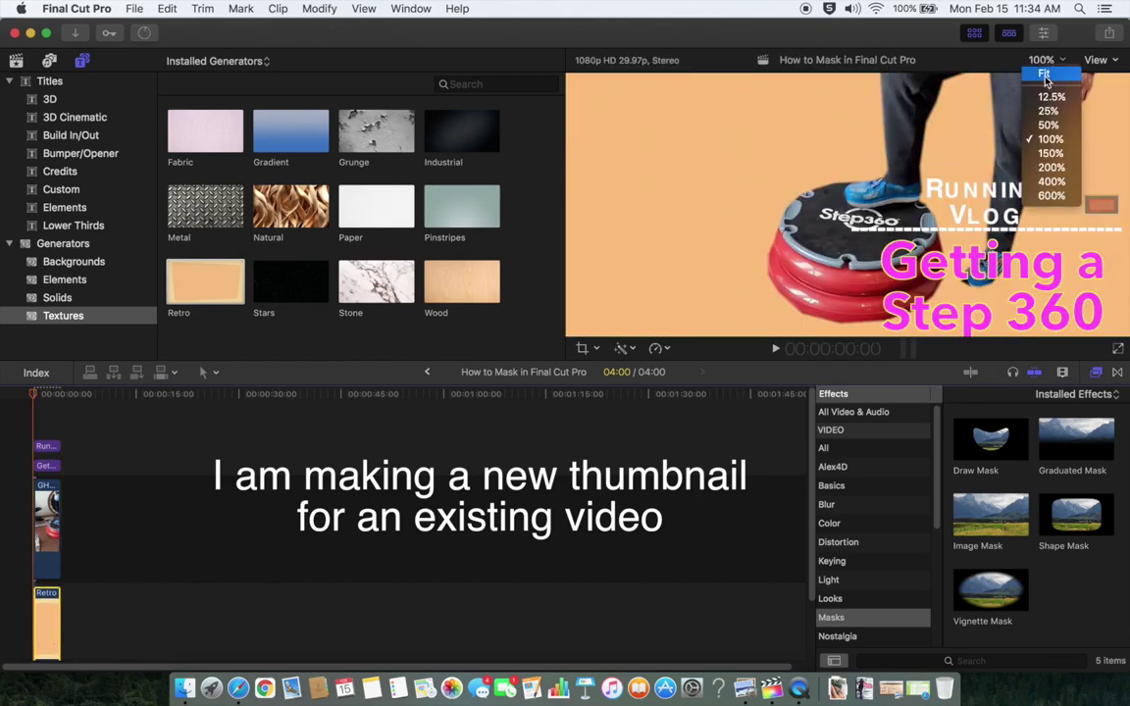
click(1045, 75)
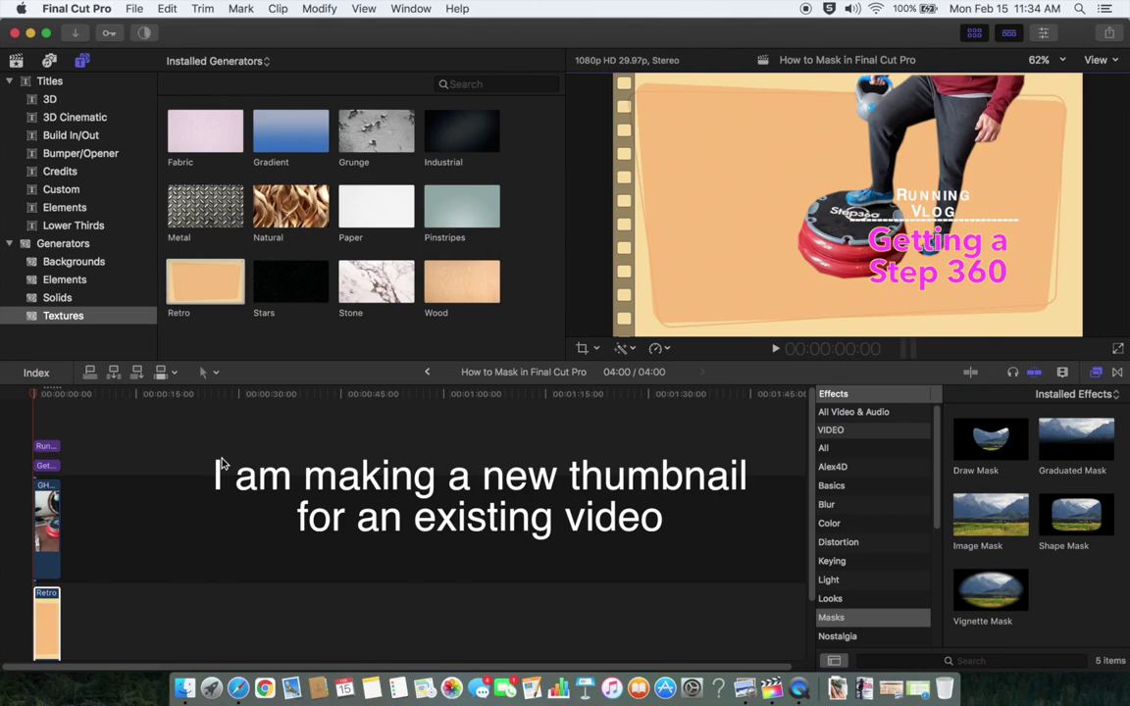
Reposition the masked person clip with Transform and move the Running Vlog title into place.
click(46, 501)
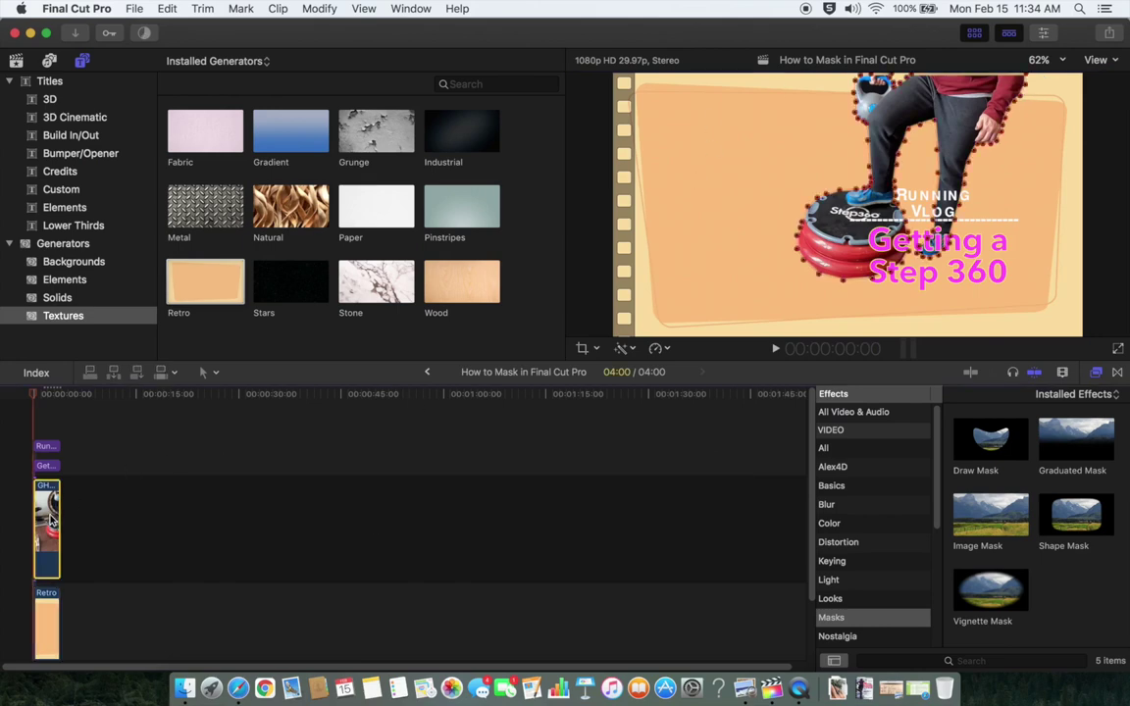
click(596, 349)
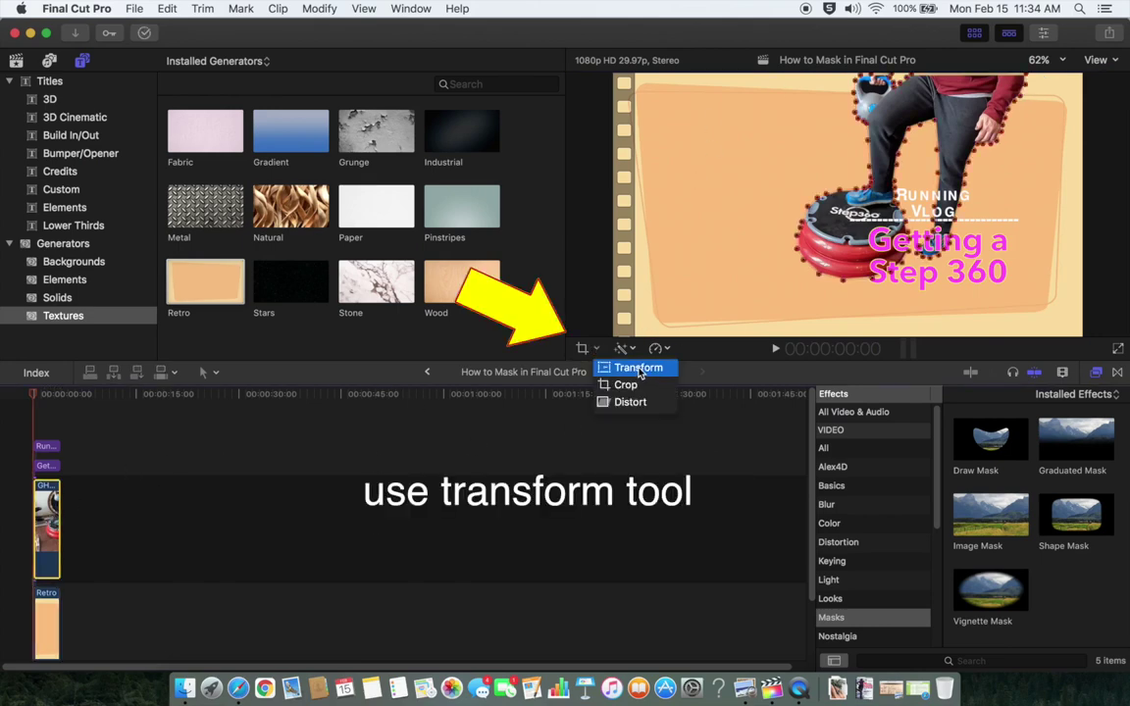
click(637, 368)
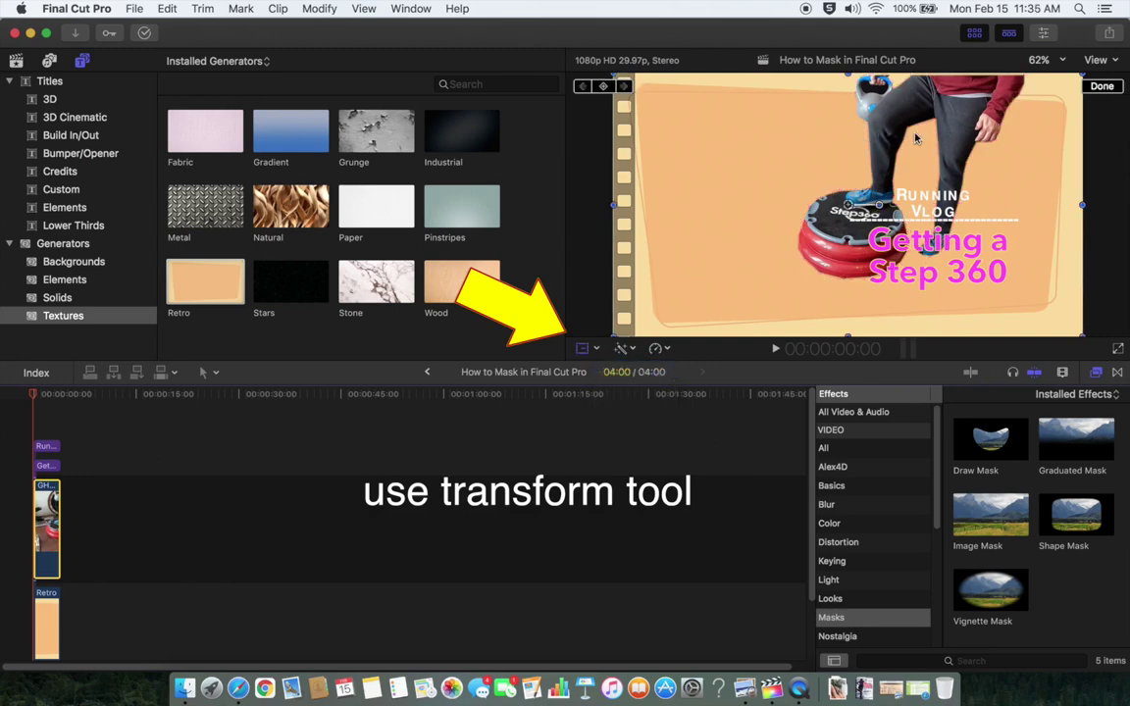
drag(873, 133, 885, 155)
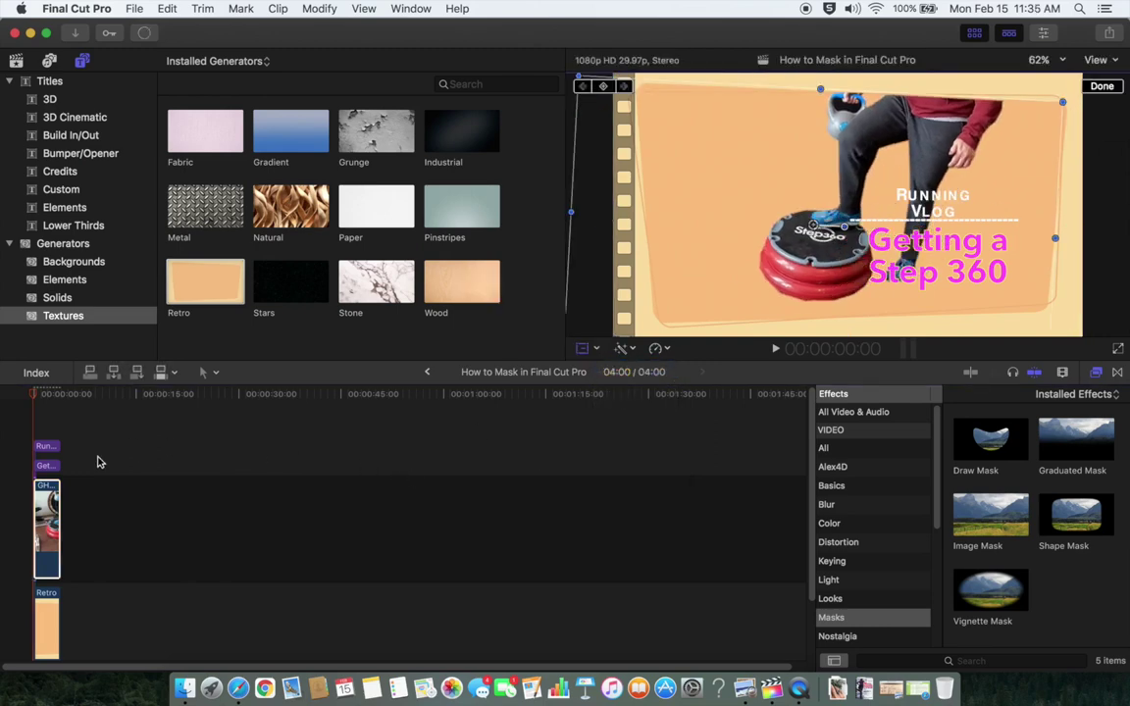
click(45, 446)
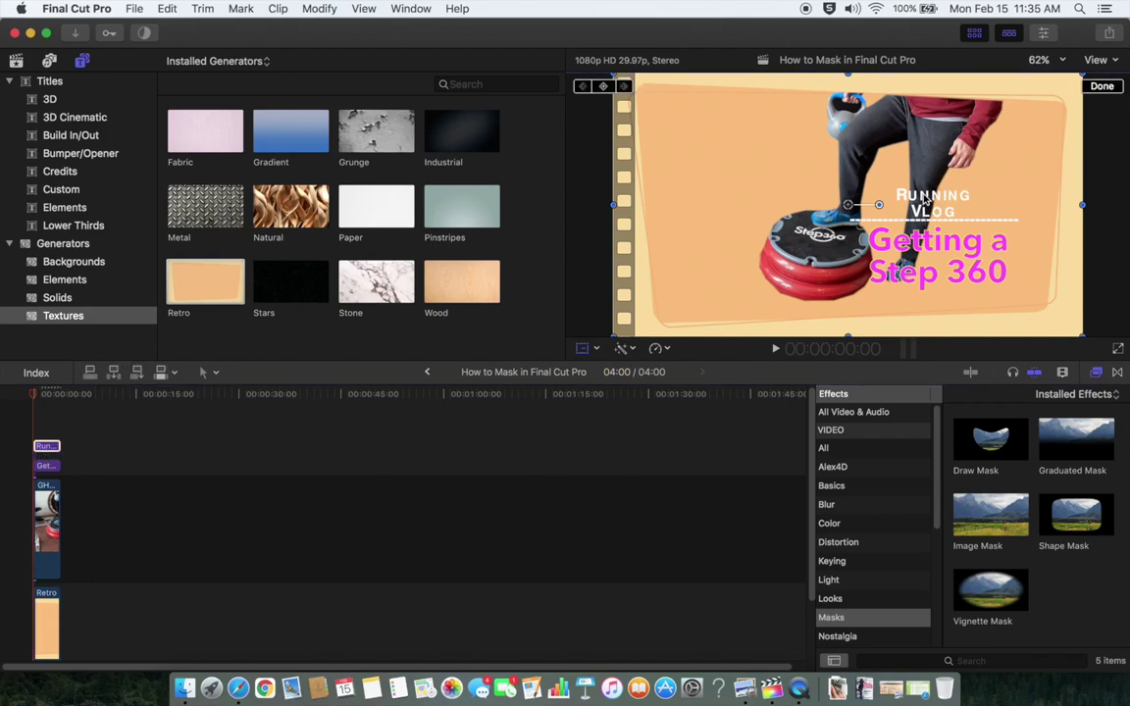
click(1102, 86)
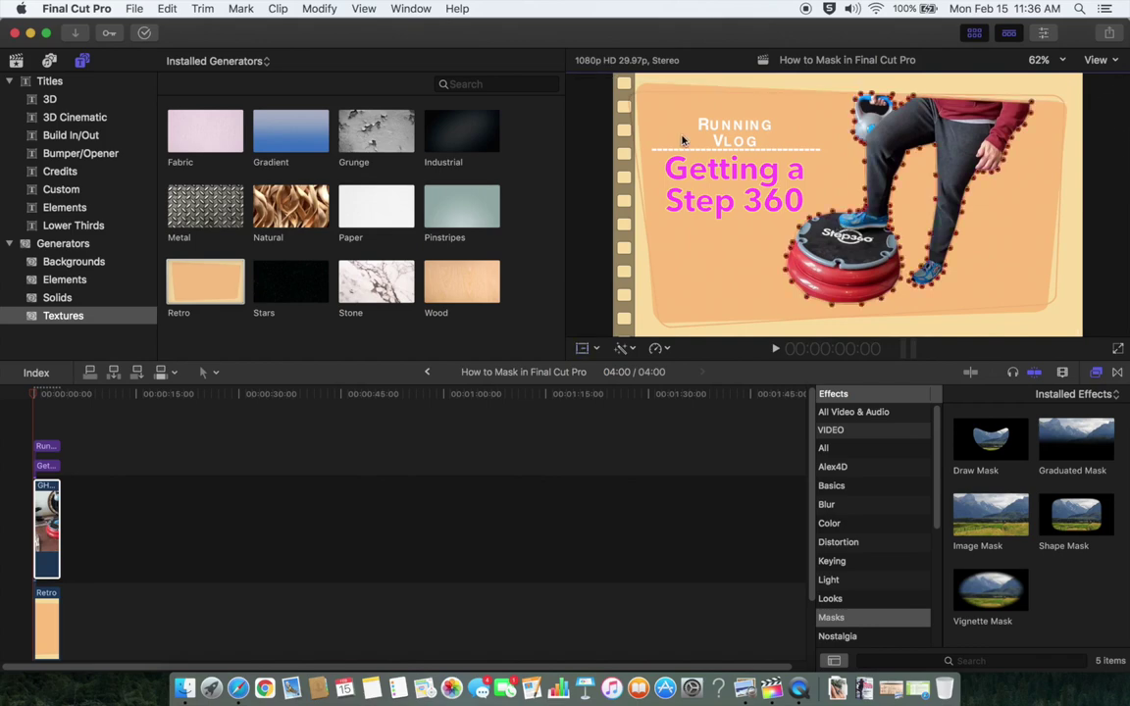
Save the current frame as 'Step 360' in Documents and dismiss the success notice.
click(1112, 33)
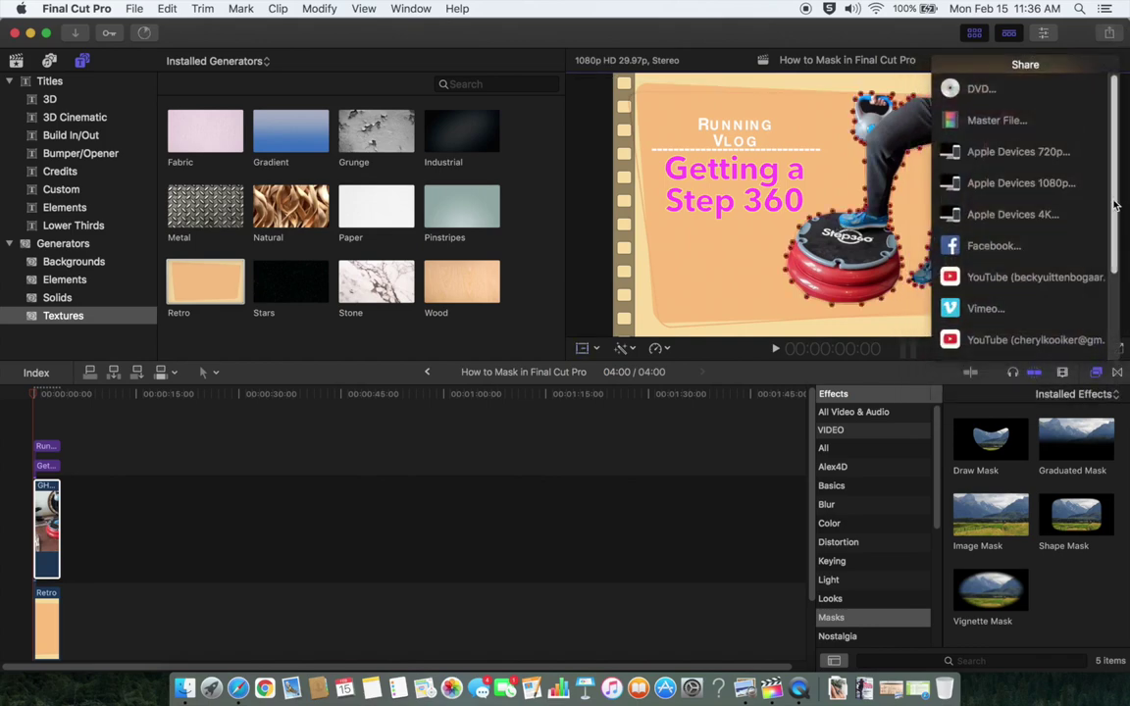
scroll(1118, 245, down, 3)
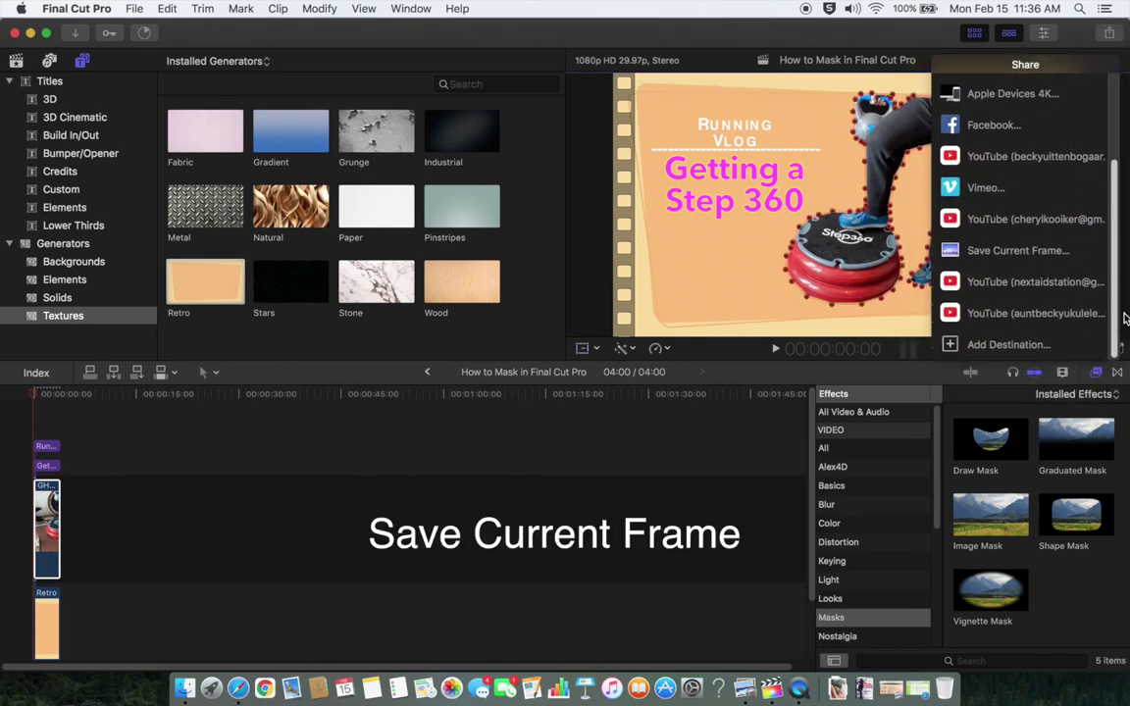
click(996, 253)
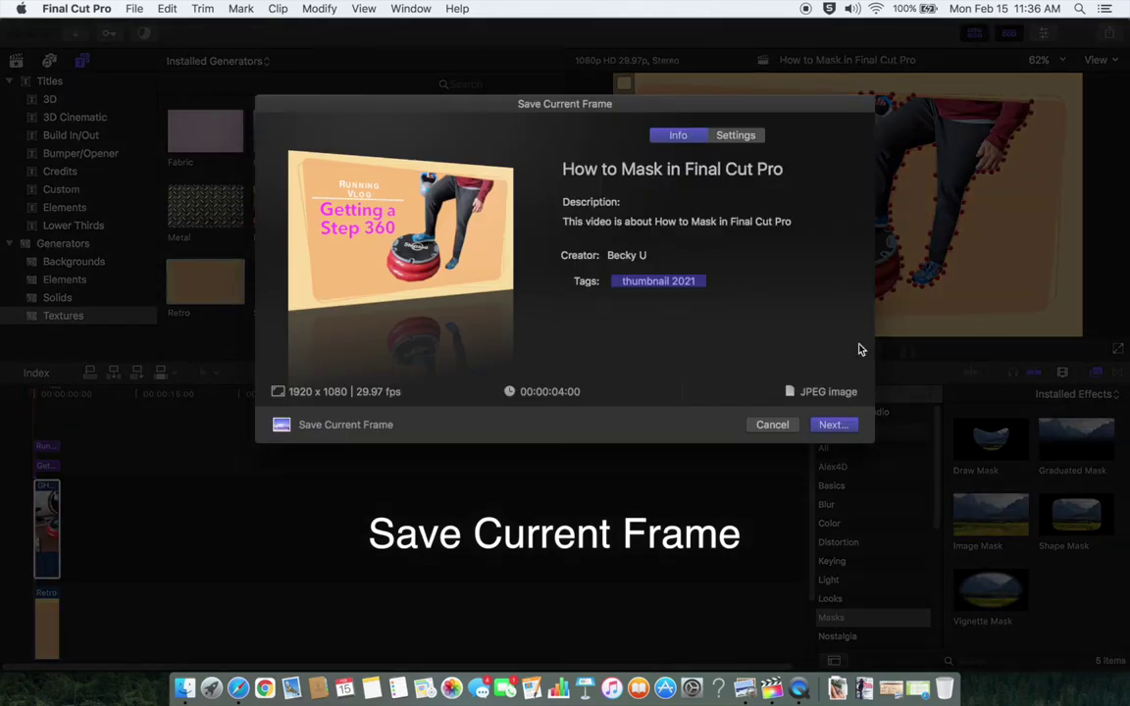
click(841, 428)
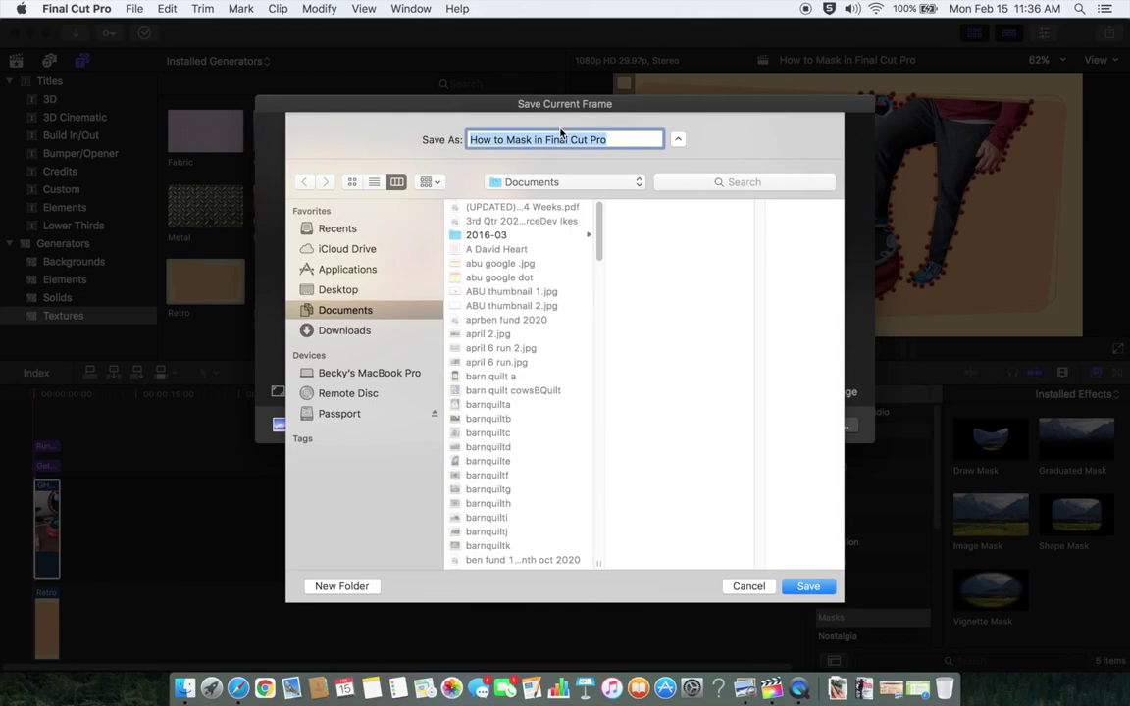
text(Step 360)
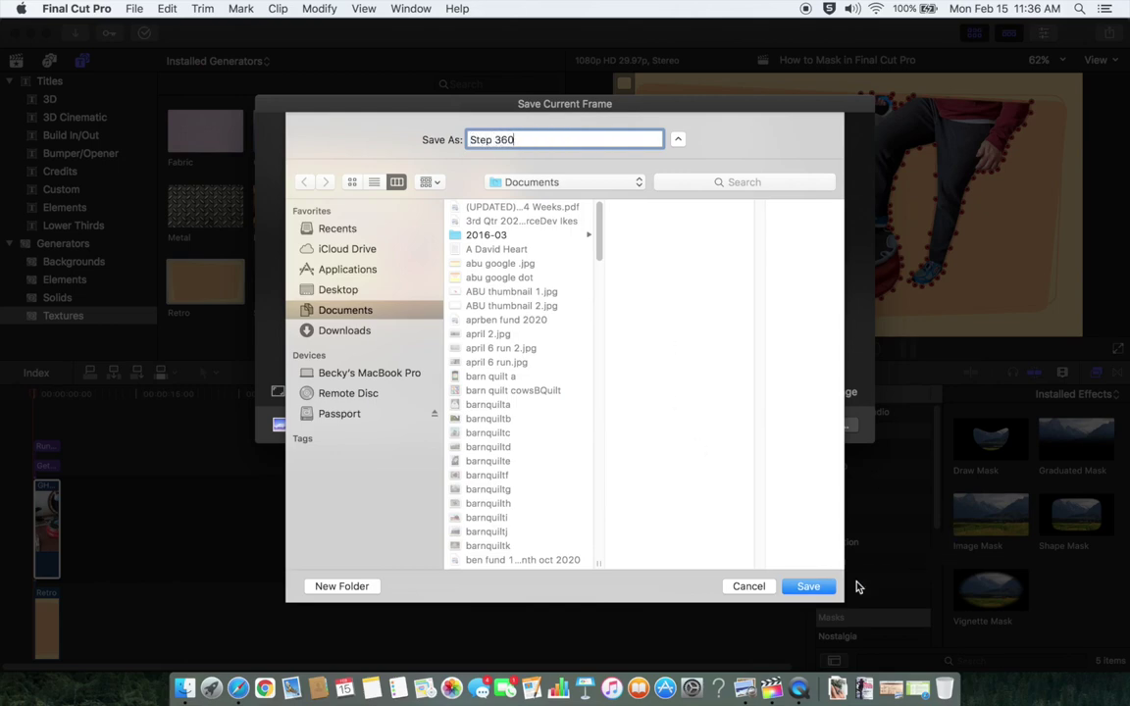
click(809, 587)
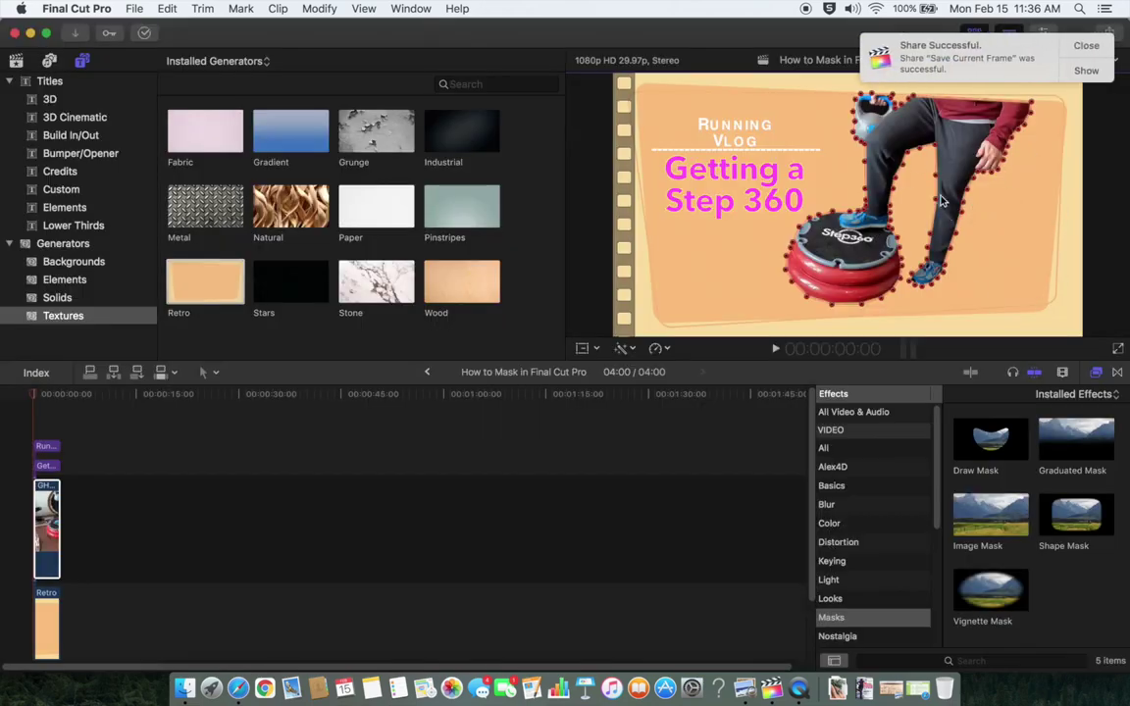
click(1083, 47)
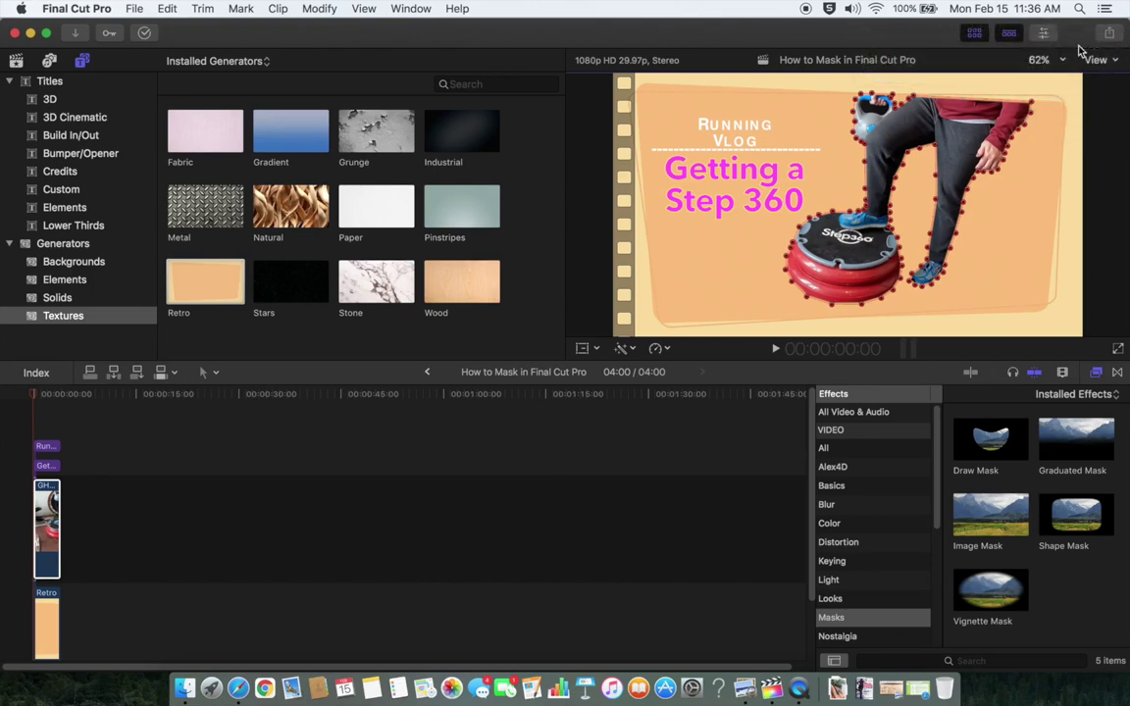